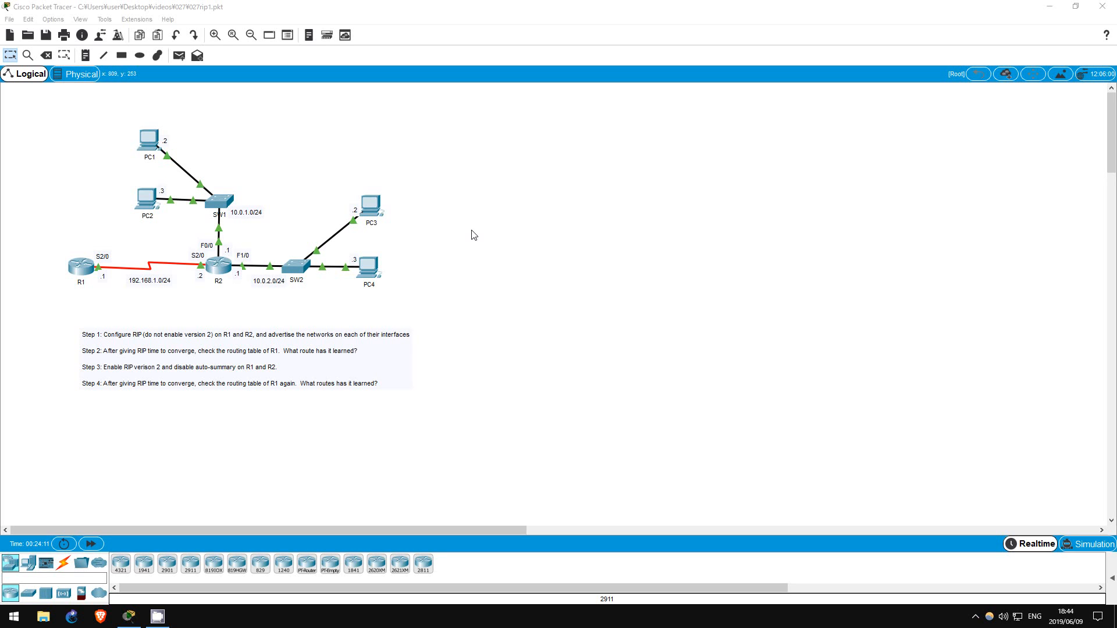
Open router R1's command line in a widened device window and enter global configuration mode
{"action": "left_click", "coordinate": [62, 255]}
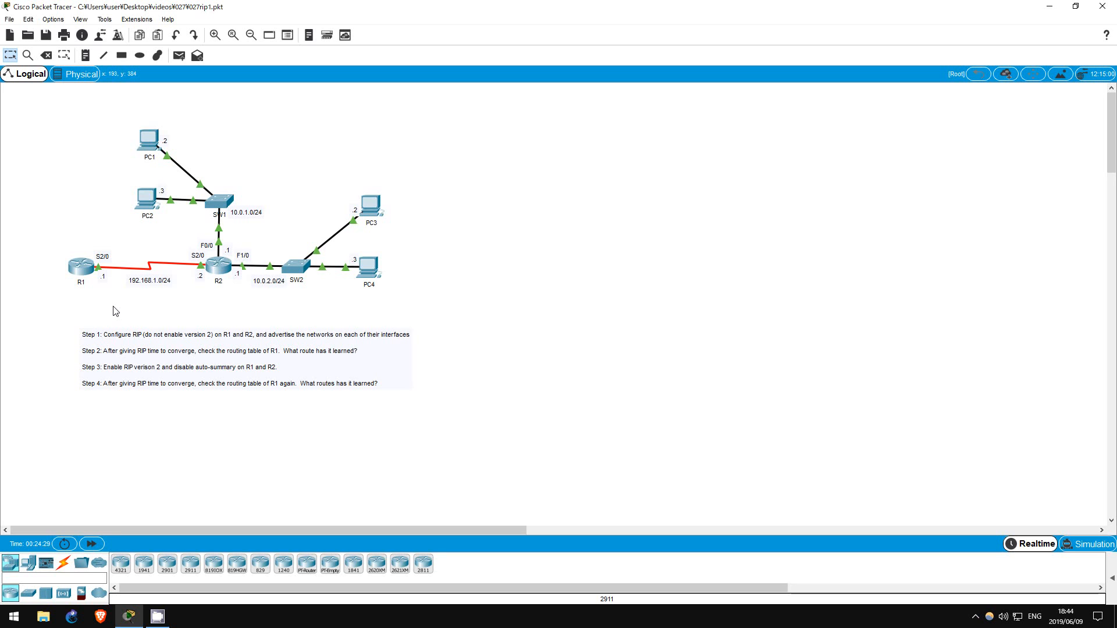
{"action": "left_click", "coordinate": [81, 266]}
{"action": "left_click_drag", "start_coordinate": [553, 137], "coordinate": [627, 127]}
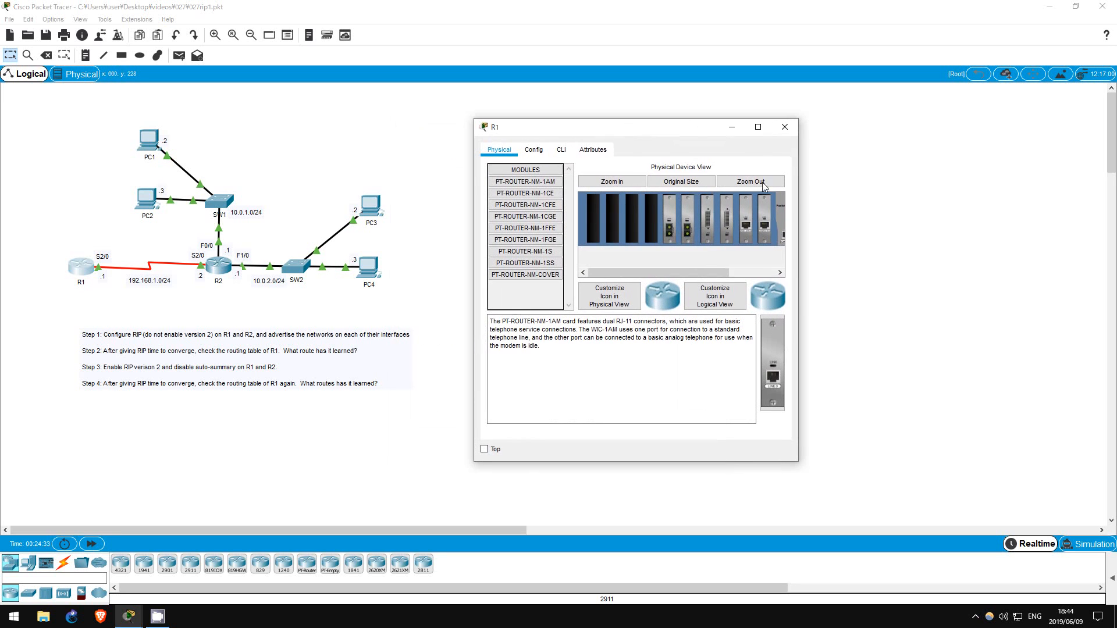
{"action": "left_click_drag", "start_coordinate": [798, 211], "coordinate": [879, 211]}
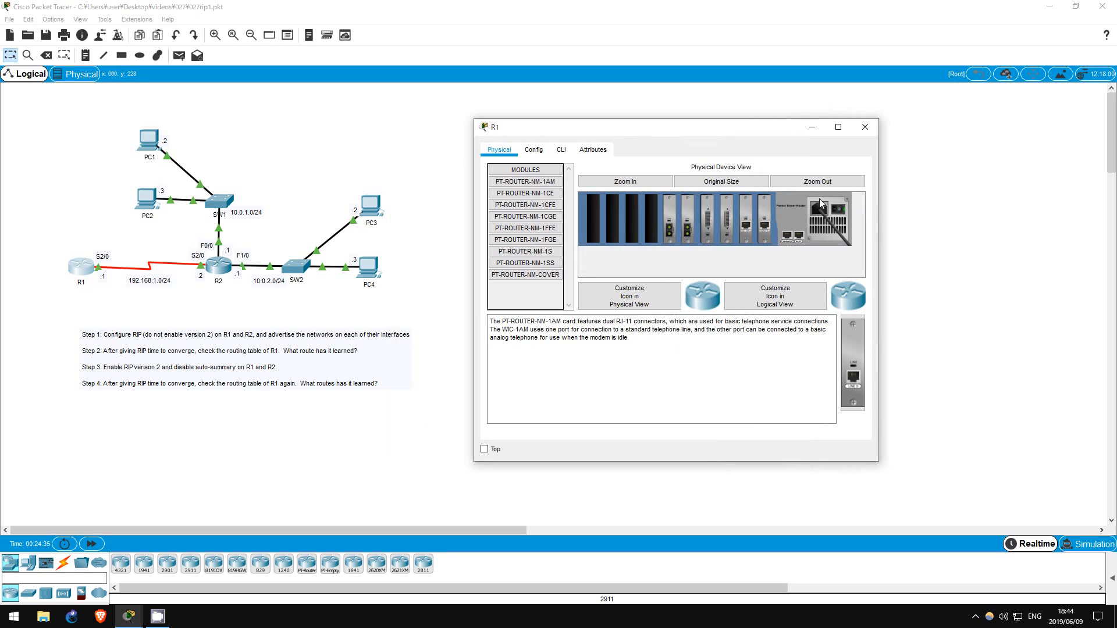
{"action": "left_click", "coordinate": [563, 152]}
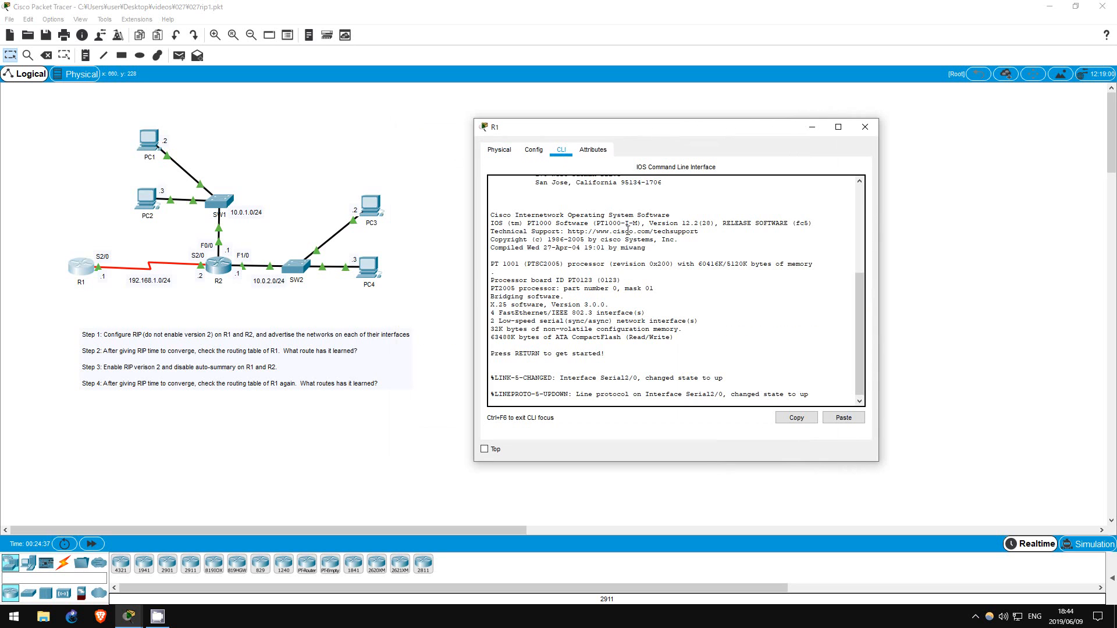
{"action": "key", "text": "Return"}
{"action": "type", "text": "en"}
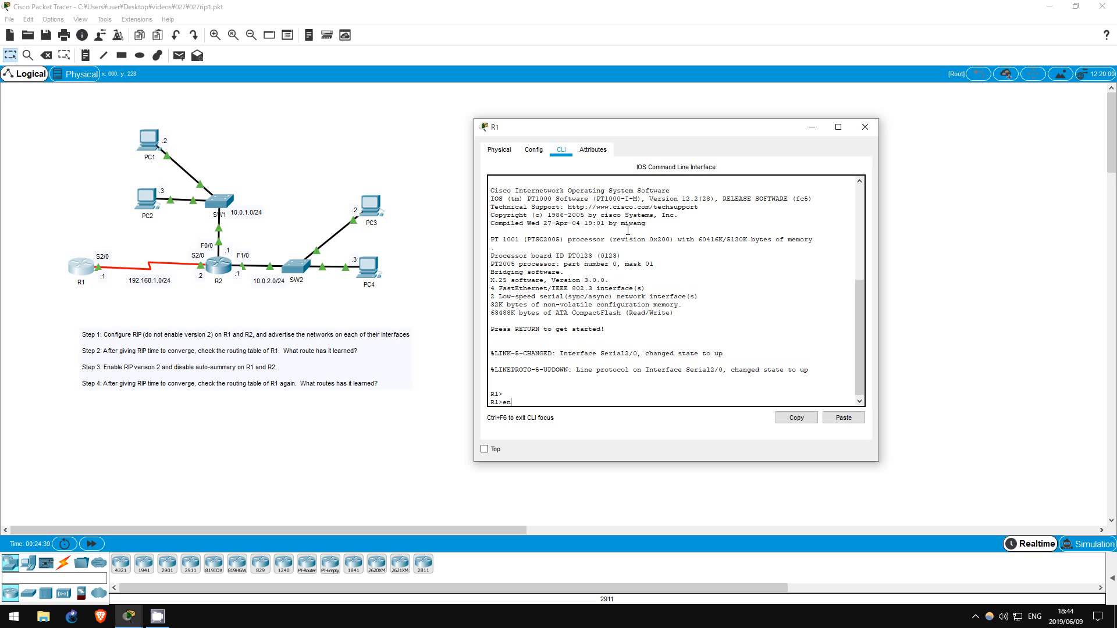
{"action": "key", "text": "Return"}
{"action": "type", "text": "conf t"}
{"action": "key", "text": "Return"}
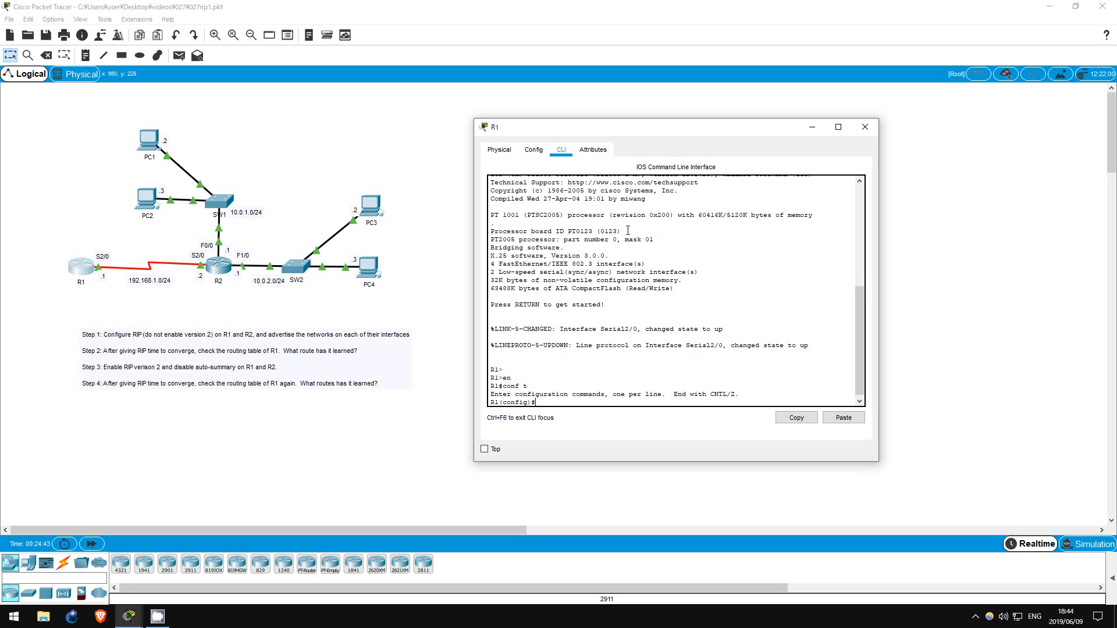
Enable RIP routing on R1 and advertise network 192.168.1.0
{"action": "type", "text": "router rip"}
{"action": "key", "text": "Return"}
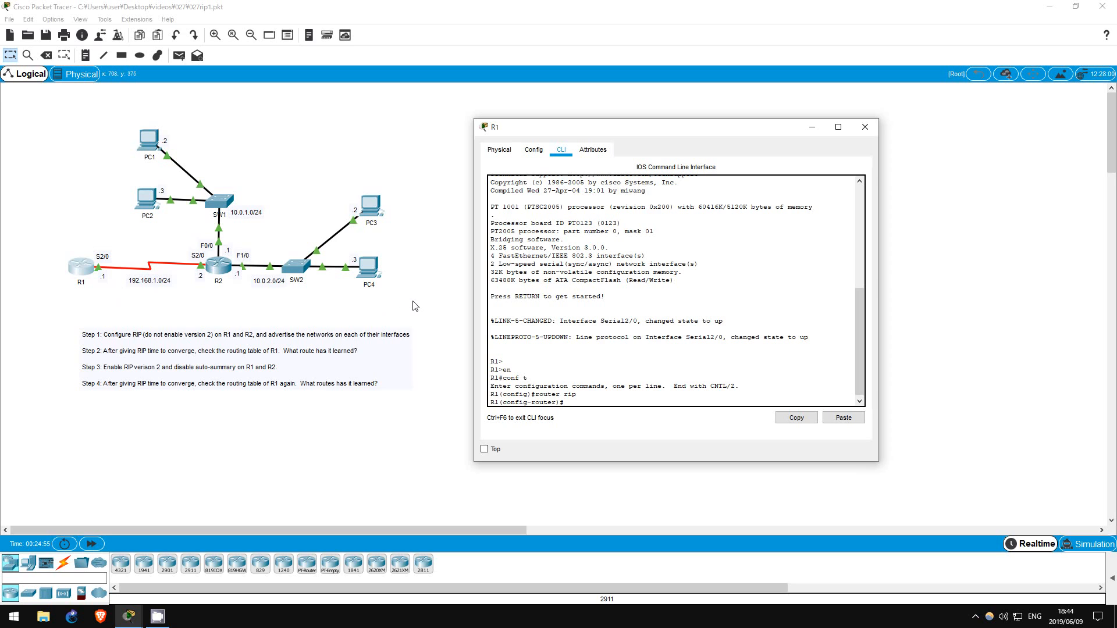
{"action": "type", "text": "network 192.168.1.0"}
{"action": "key", "text": "Return"}
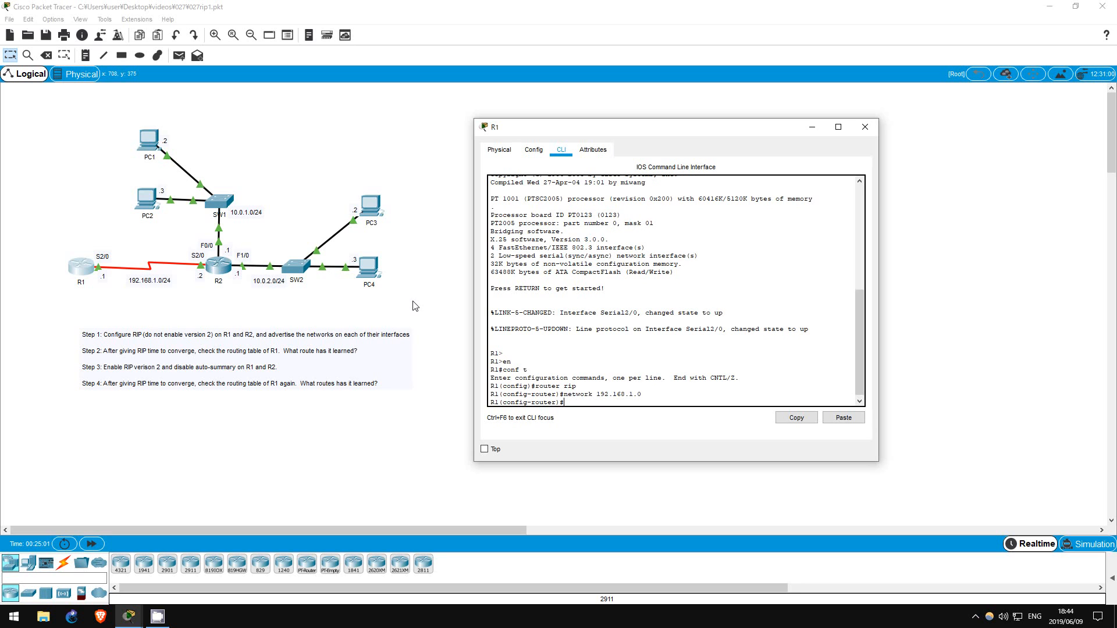
Open router R2's command line and enter global configuration mode
{"action": "left_click", "coordinate": [217, 268]}
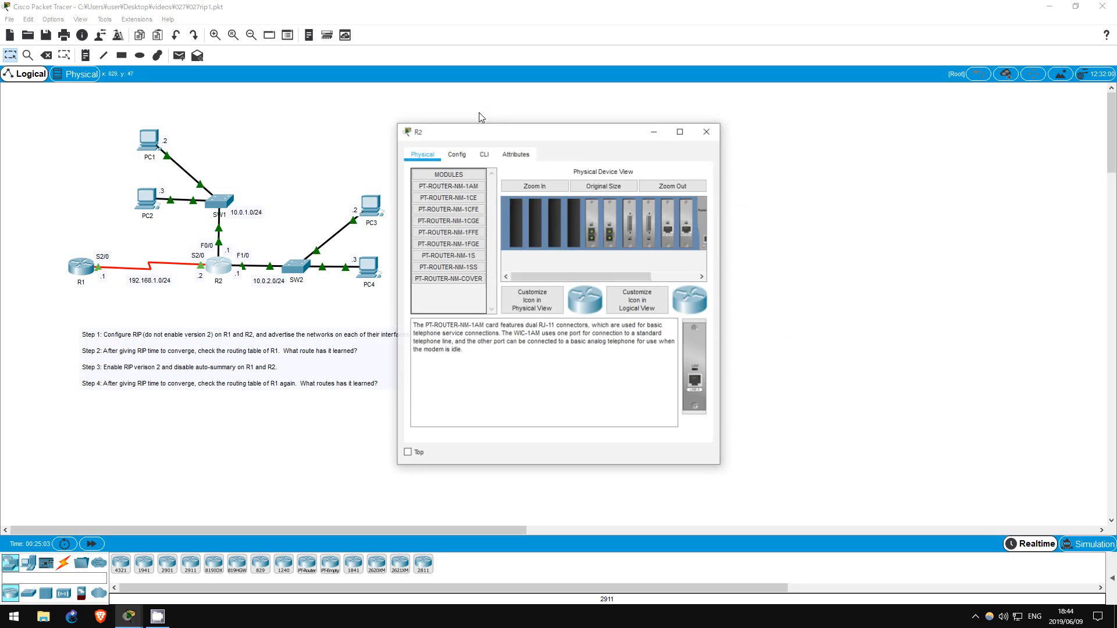
{"action": "left_click_drag", "start_coordinate": [478, 139], "coordinate": [555, 126]}
{"action": "left_click", "coordinate": [559, 142]}
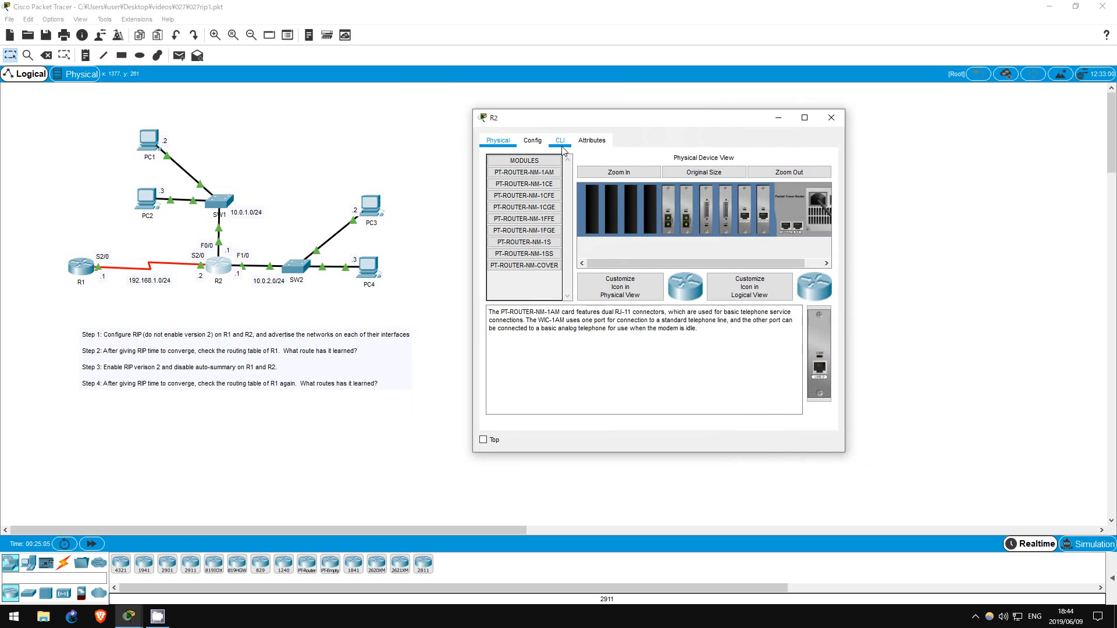
{"action": "key", "text": "Return"}
{"action": "type", "text": "en"}
{"action": "key", "text": "Return"}
{"action": "type", "text": "conf t"}
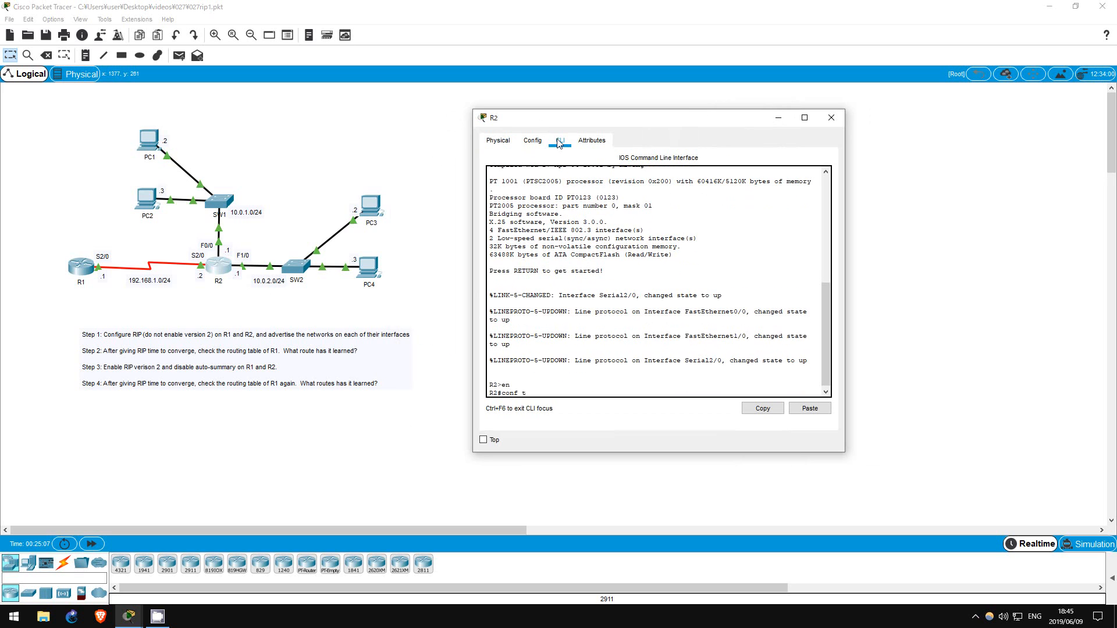
{"action": "key", "text": "Return"}
Enable RIP routing on R2 and advertise networks 192.168.1.0 and 10.0.0.0
{"action": "type", "text": "router rip"}
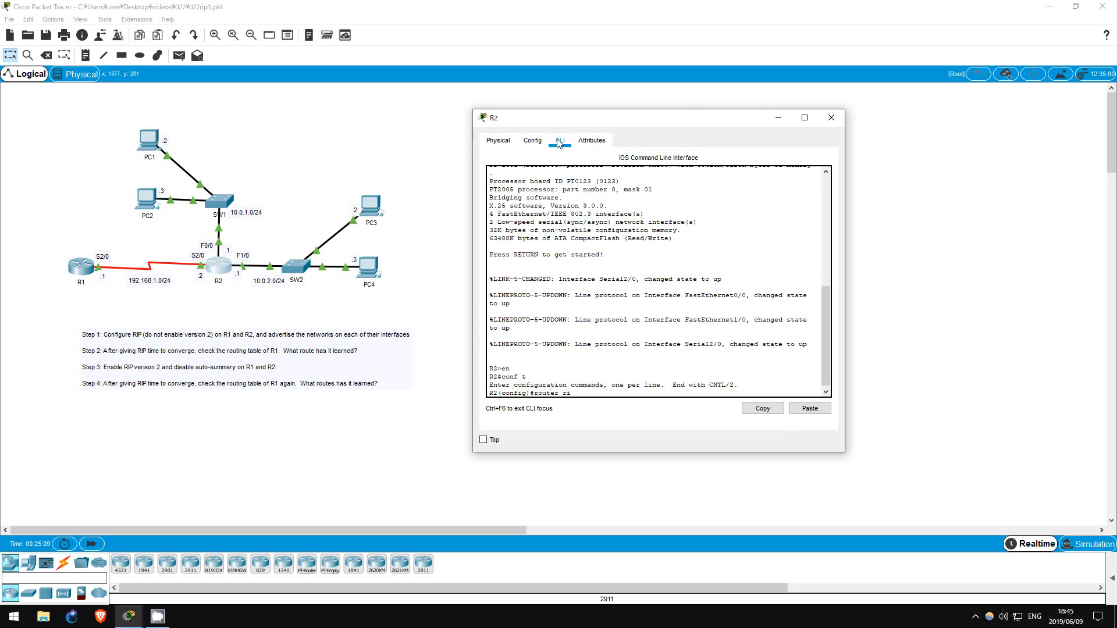
{"action": "key", "text": "Return"}
{"action": "type", "text": "net"}
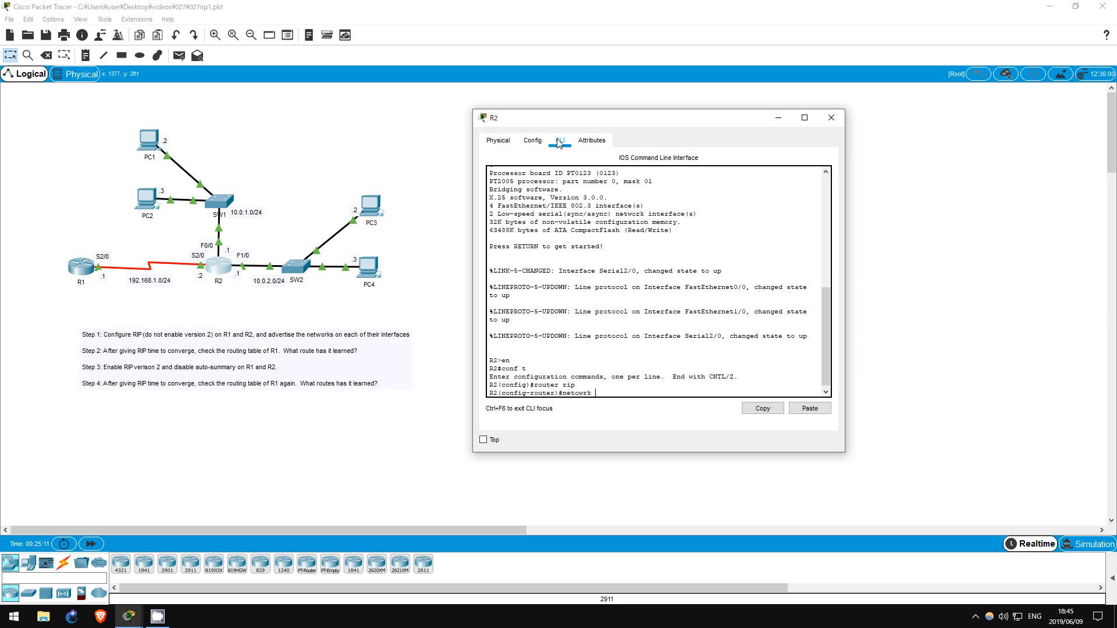
{"action": "type", "text": "work 192.168.1.0"}
{"action": "key", "text": "Return"}
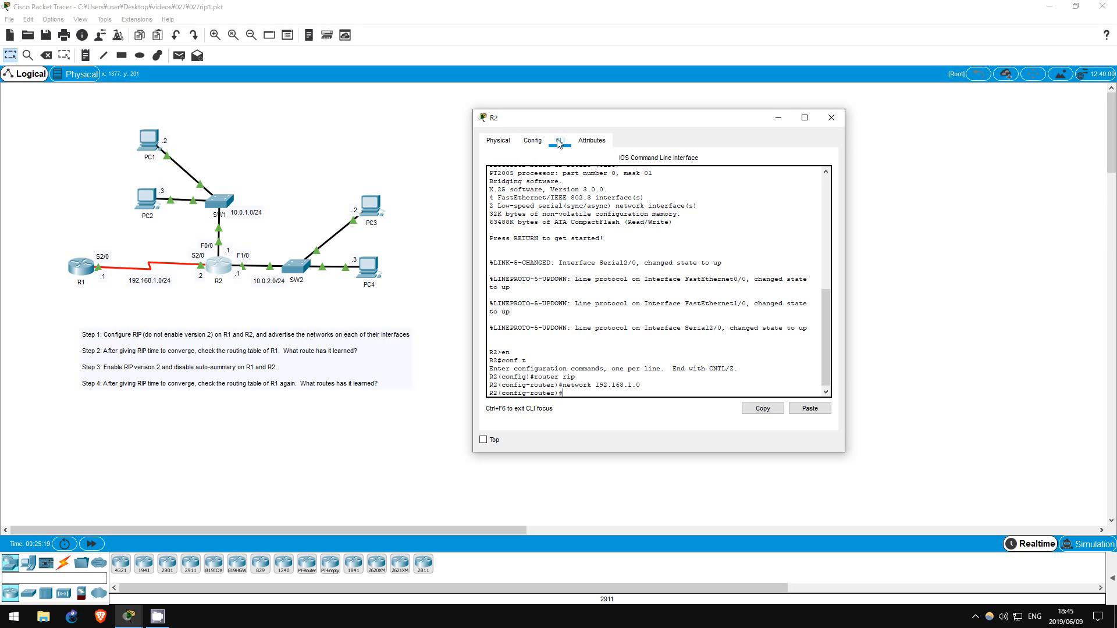
{"action": "type", "text": "net"}
{"action": "key", "text": "Tab"}
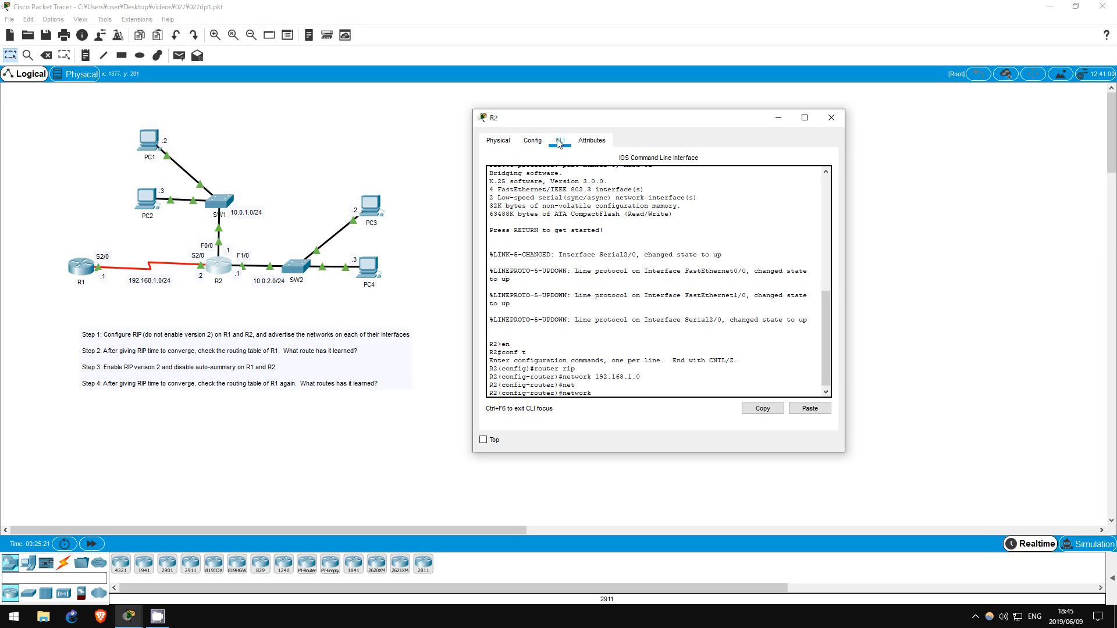
{"action": "type", "text": "10.0.0.0"}
{"action": "key", "text": "Return"}
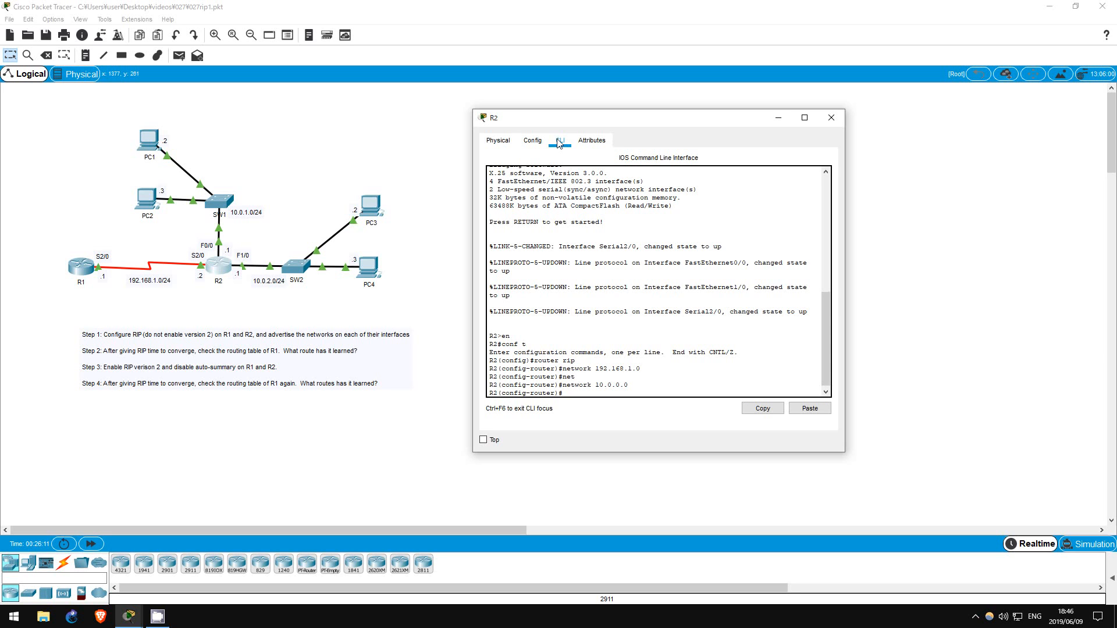
Return to R1, display its IP routing table from router configuration mode with "do sh ip ro", and examine the RIP-learned route
{"action": "left_click", "coordinate": [76, 268]}
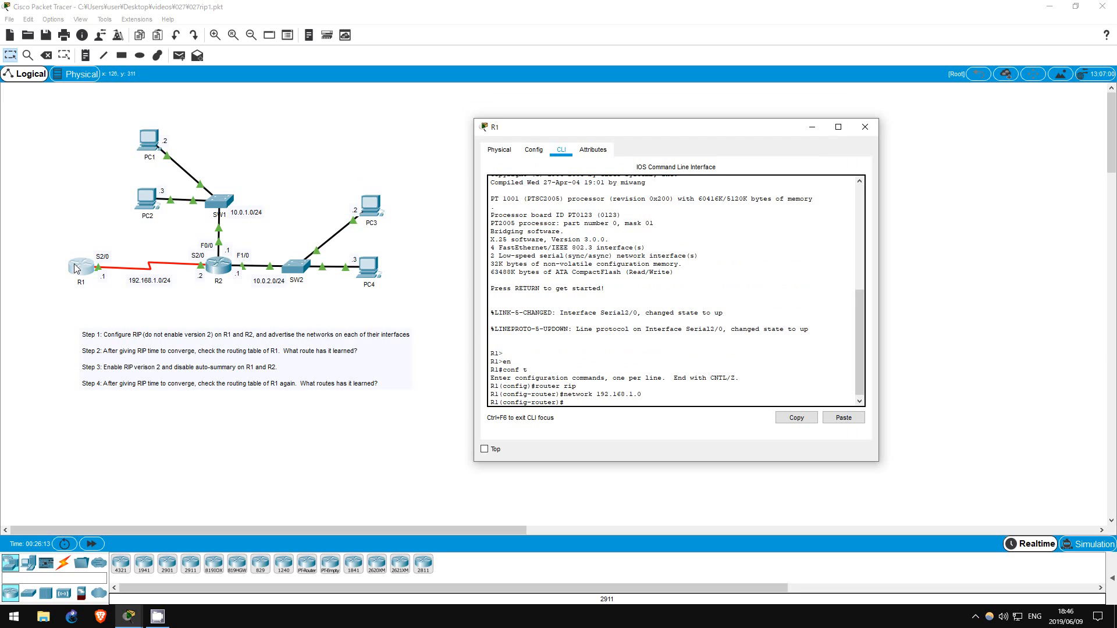
{"action": "key", "text": "Return"}
{"action": "key", "text": "Return"}
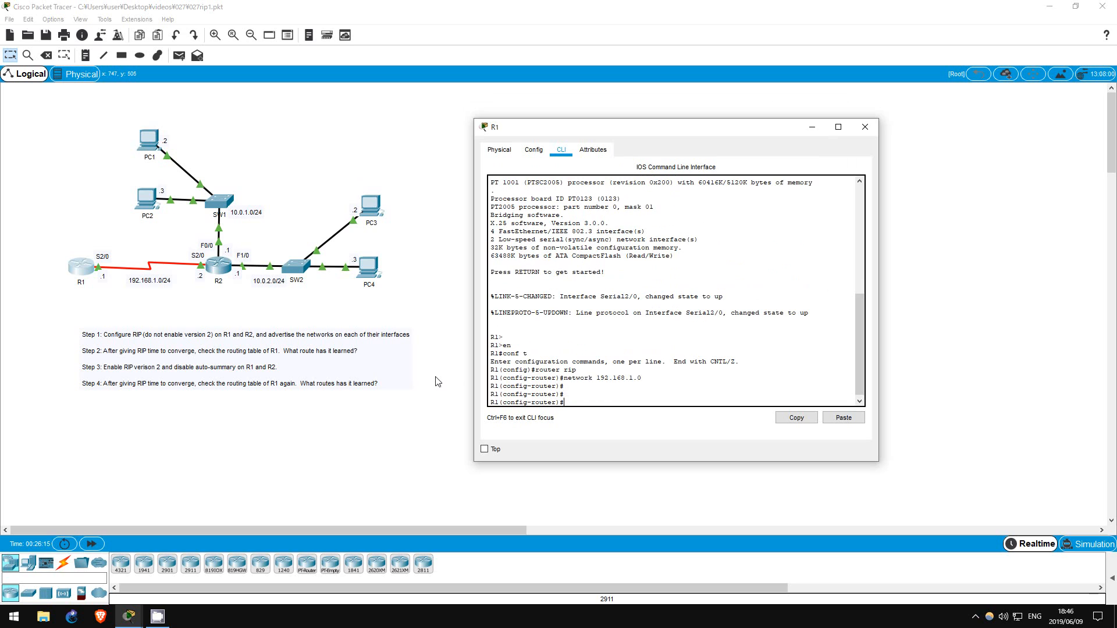
{"action": "type", "text": "do sh ip ro"}
{"action": "key", "text": "Return"}
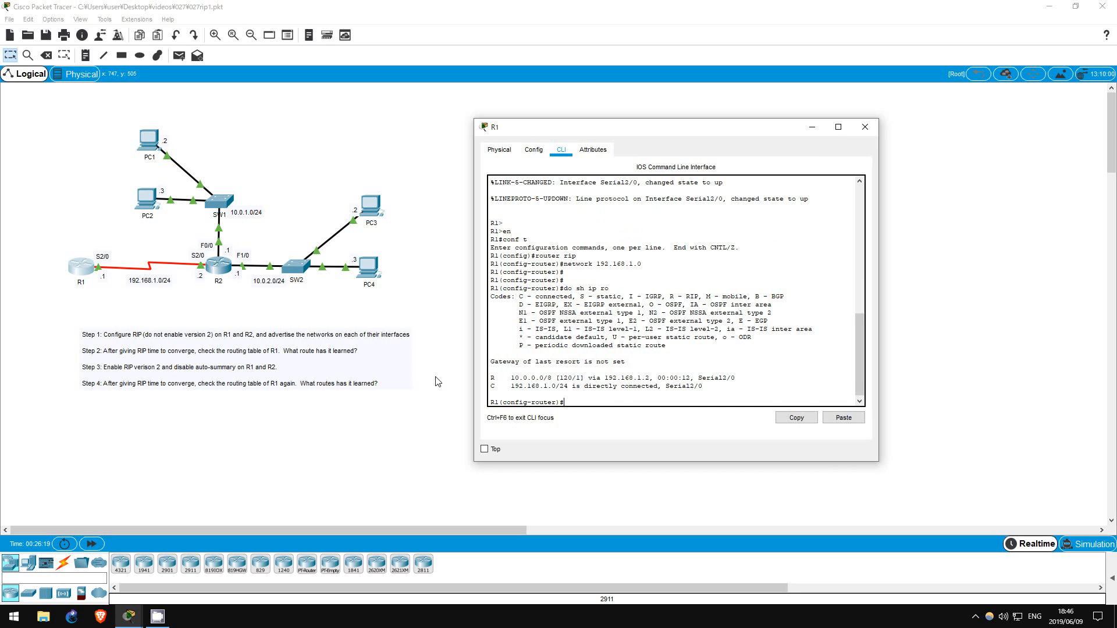
{"action": "left_click_drag", "start_coordinate": [489, 378], "coordinate": [747, 379]}
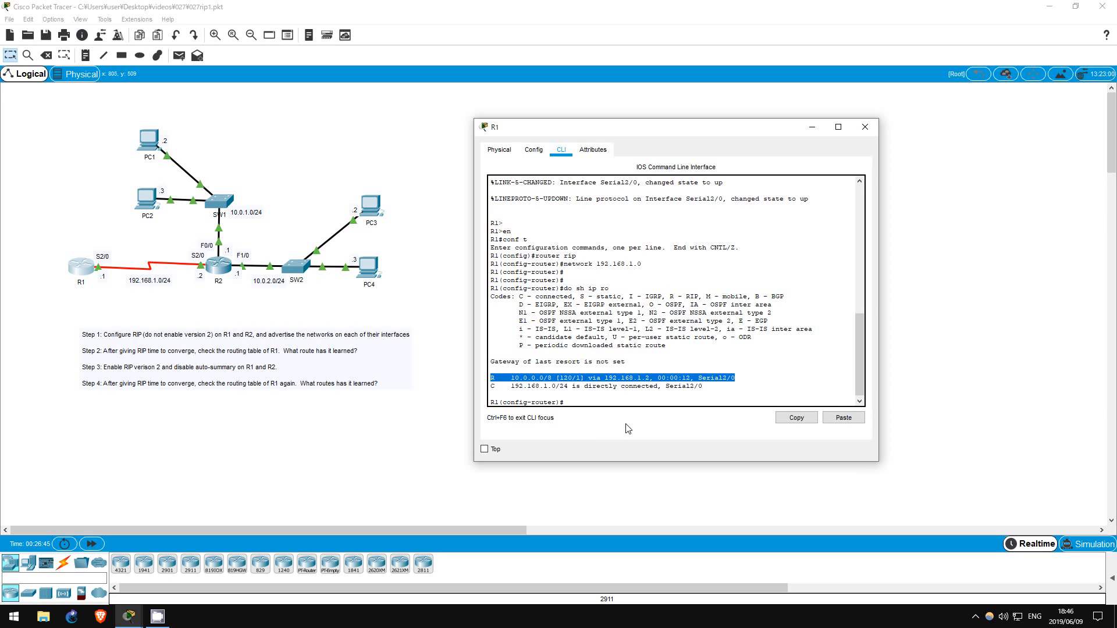
{"action": "left_click", "coordinate": [601, 402]}
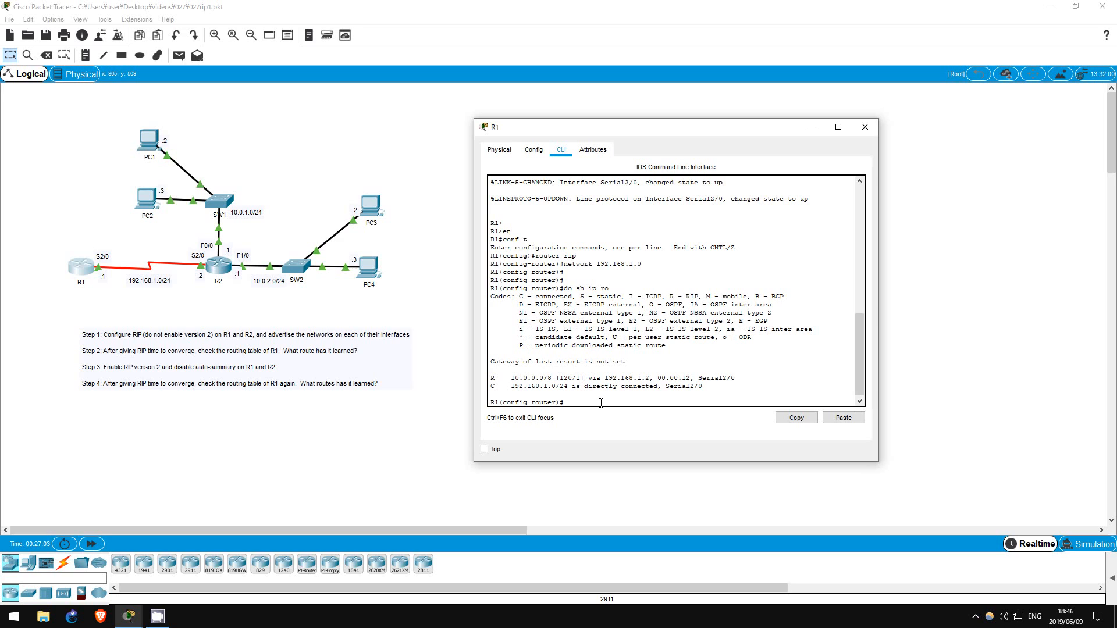
Set RIP to version 2 on R1 and disable auto-summary
{"action": "type", "text": "er"}
{"action": "key", "text": "Tab"}
{"action": "type", "text": "2"}
{"action": "key", "text": "Return"}
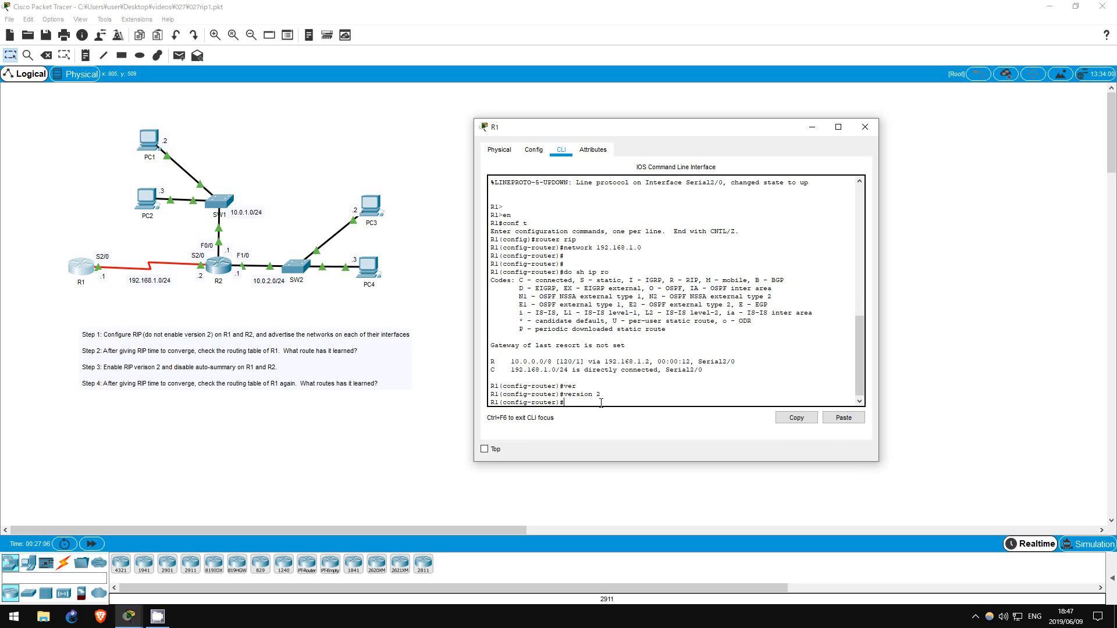
{"action": "type", "text": "no auto"}
{"action": "key", "text": "Tab"}
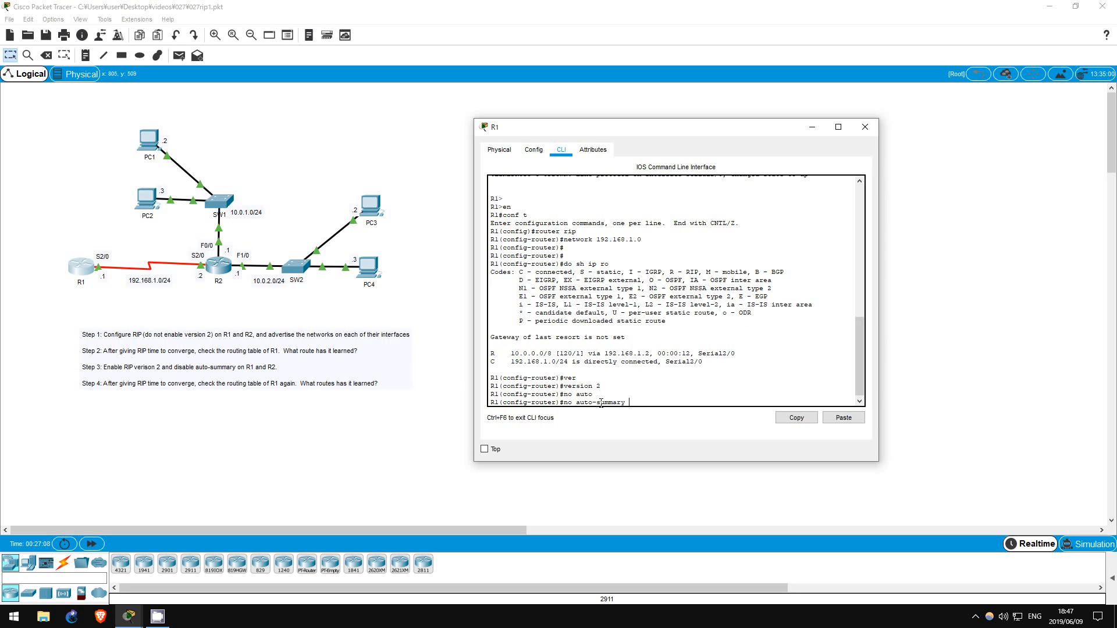
{"action": "key", "text": "Return"}
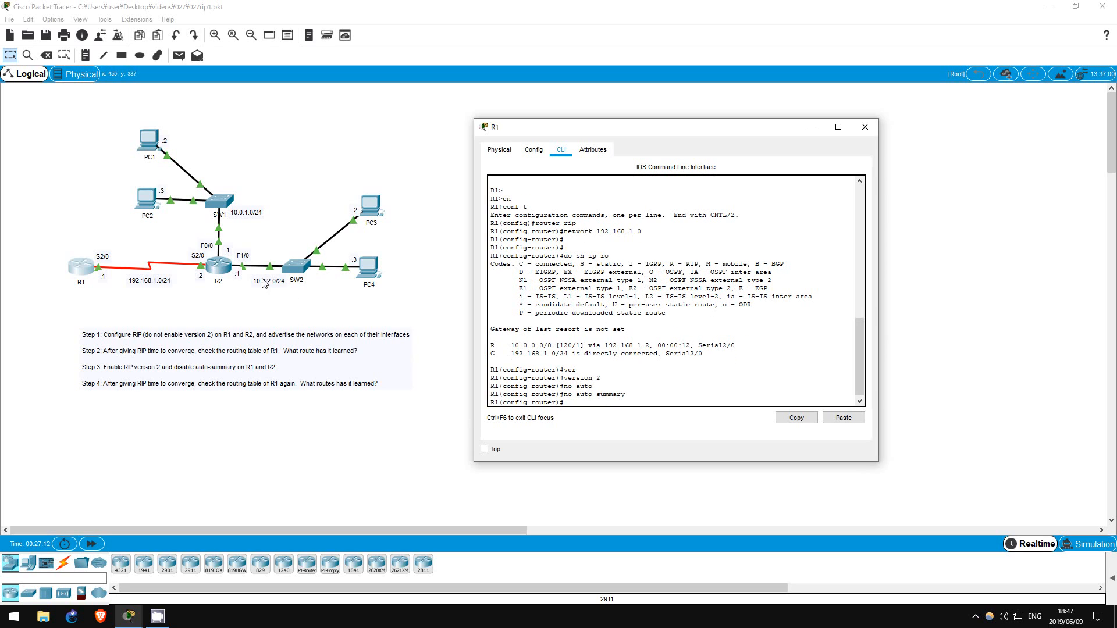
Switch to R2's command line, set RIP to version 2 and disable auto-summary
{"action": "left_click", "coordinate": [217, 270]}
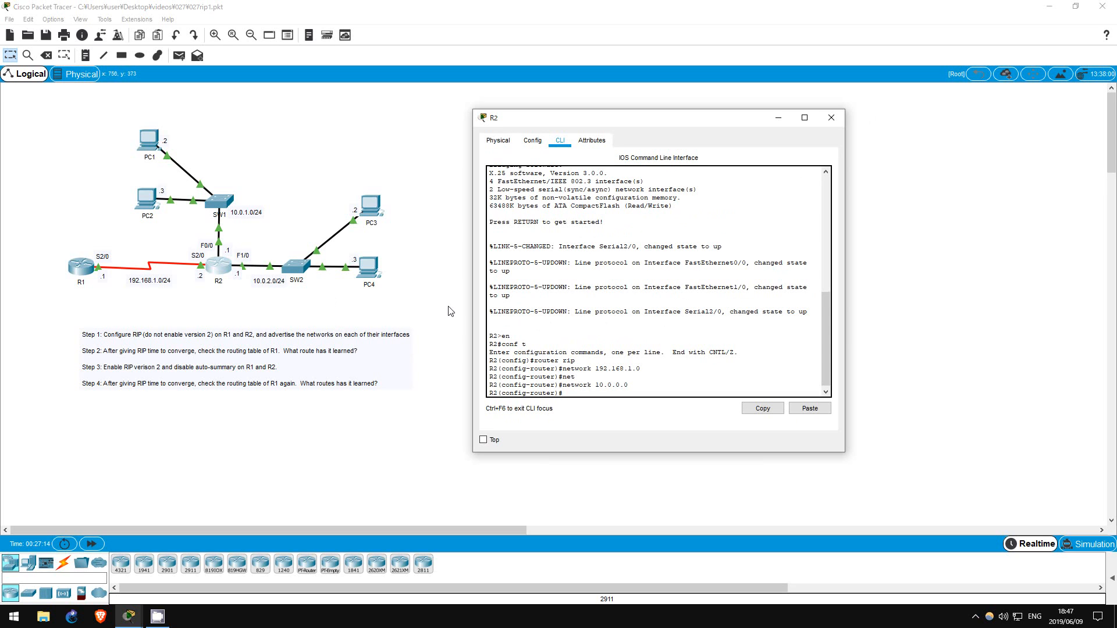
{"action": "key", "text": "Tab"}
{"action": "type", "text": "2"}
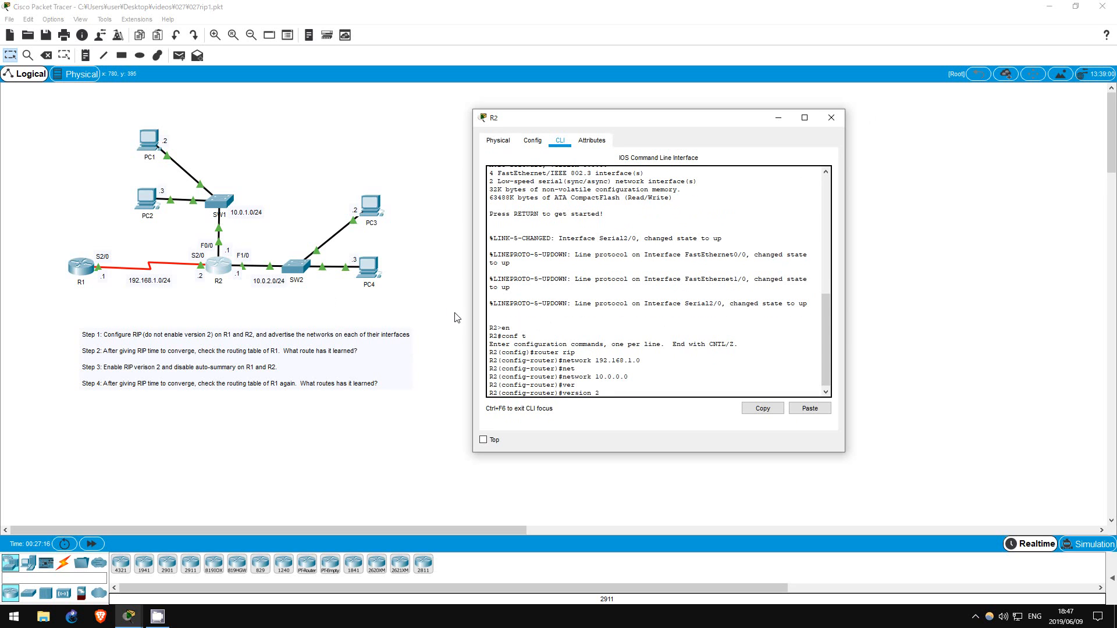
{"action": "key", "text": "Return"}
{"action": "type", "text": "no auto"}
{"action": "key", "text": "Tab"}
{"action": "key", "text": "Return"}
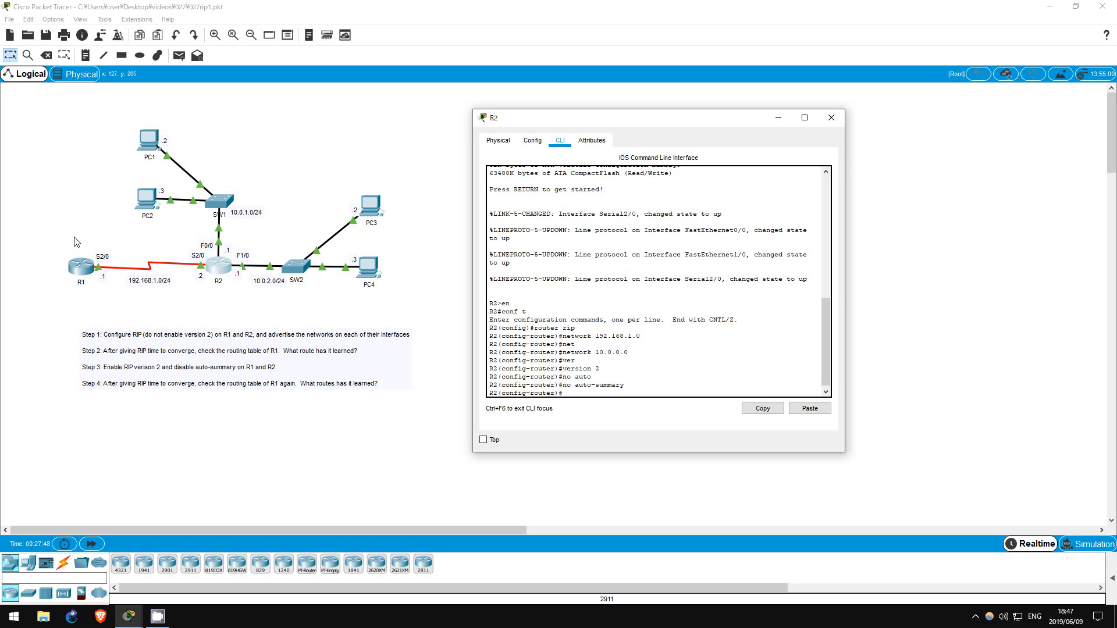
Display R1's IP routing table again with "do sh ip ro" and examine each RIP-learned route after the version 2 change
{"action": "left_click", "coordinate": [81, 272]}
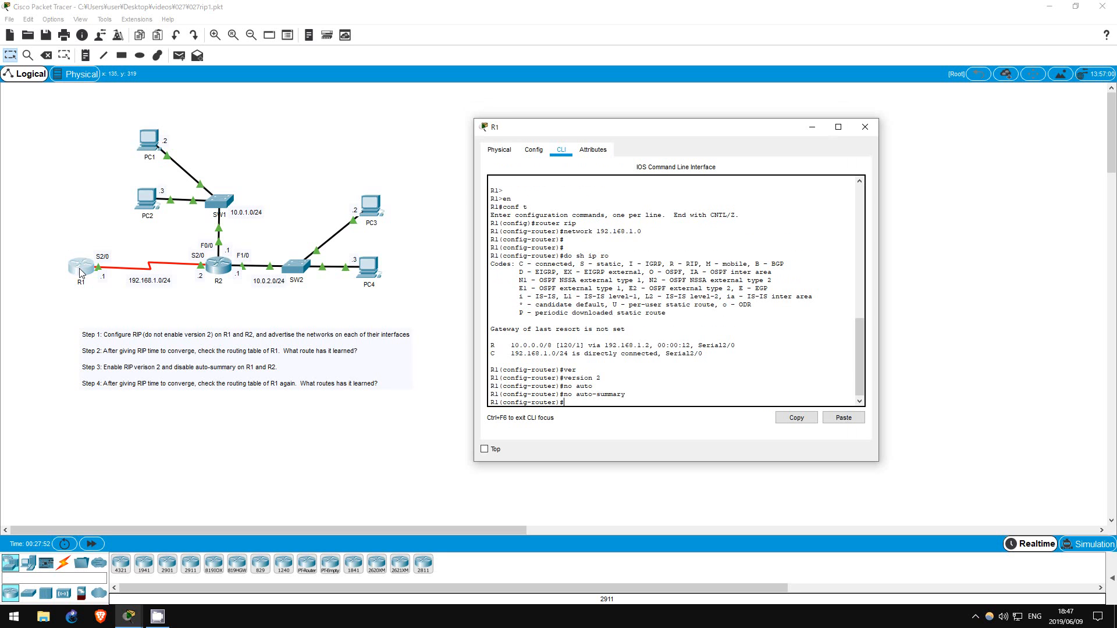
{"action": "type", "text": "do sh ip"}
{"action": "type", "text": " ro"}
{"action": "key", "text": "Return"}
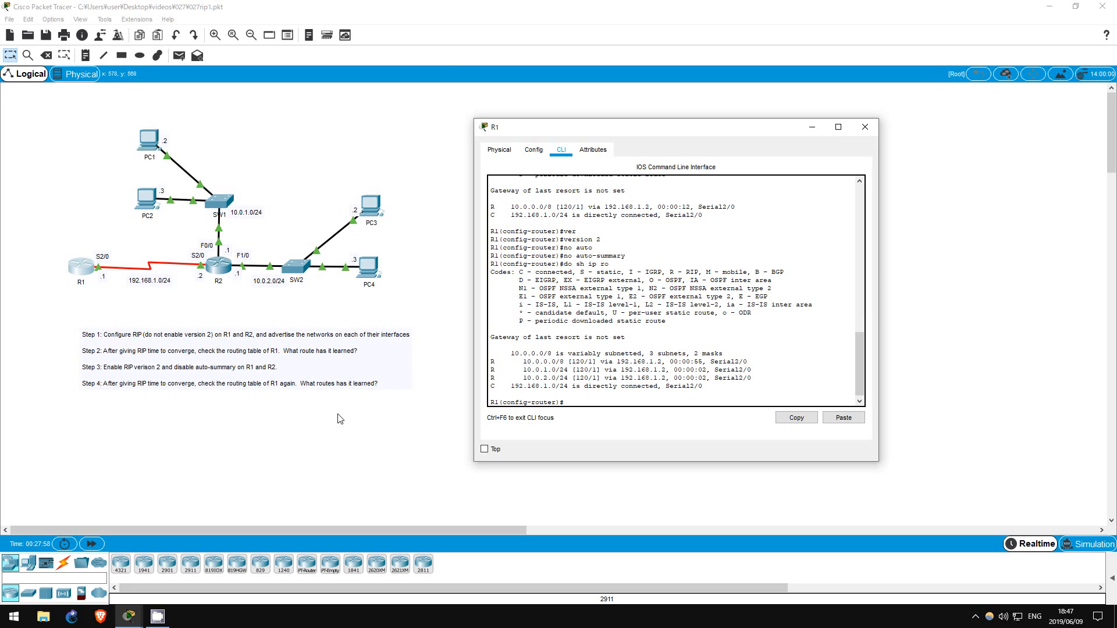
{"action": "left_click_drag", "start_coordinate": [492, 361], "coordinate": [761, 360]}
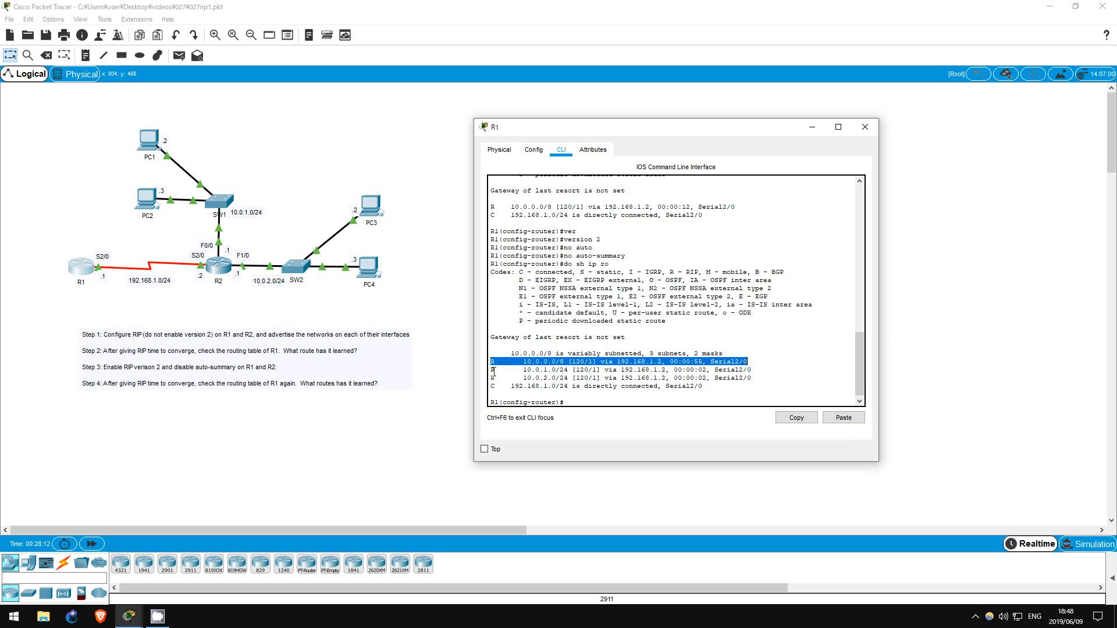
{"action": "left_click_drag", "start_coordinate": [493, 371], "coordinate": [751, 370]}
{"action": "left_click_drag", "start_coordinate": [492, 378], "coordinate": [768, 375]}
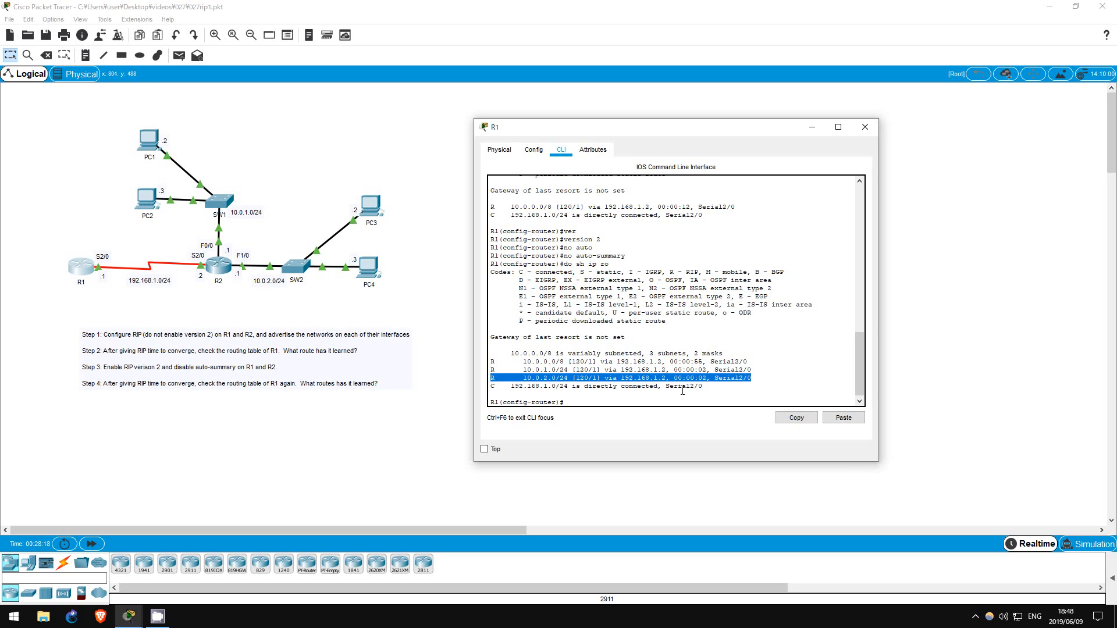
{"action": "left_click", "coordinate": [605, 402]}
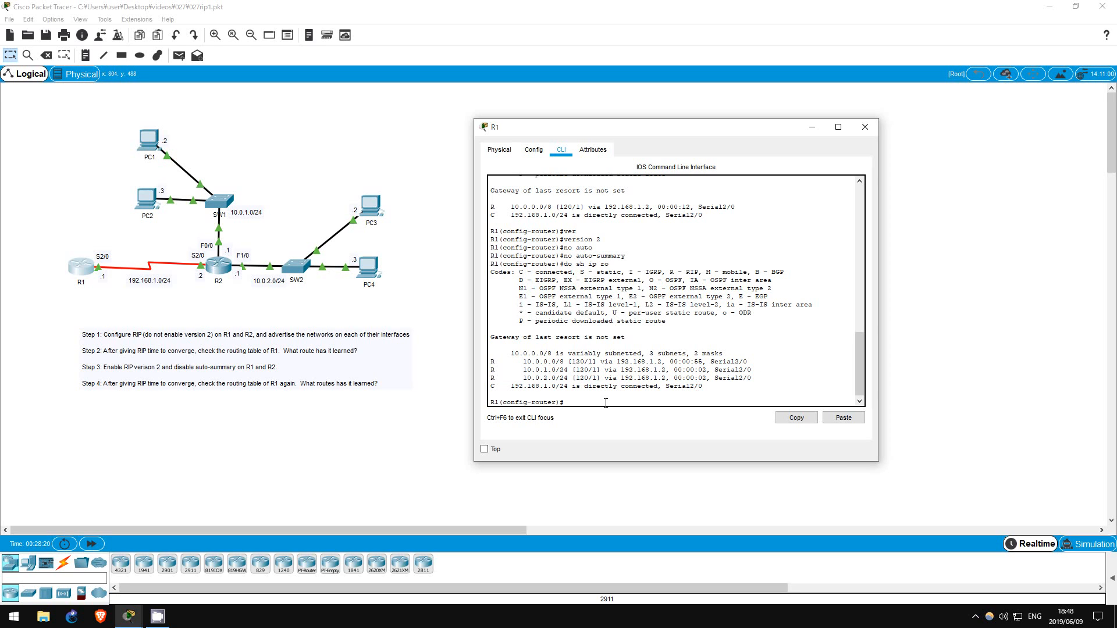